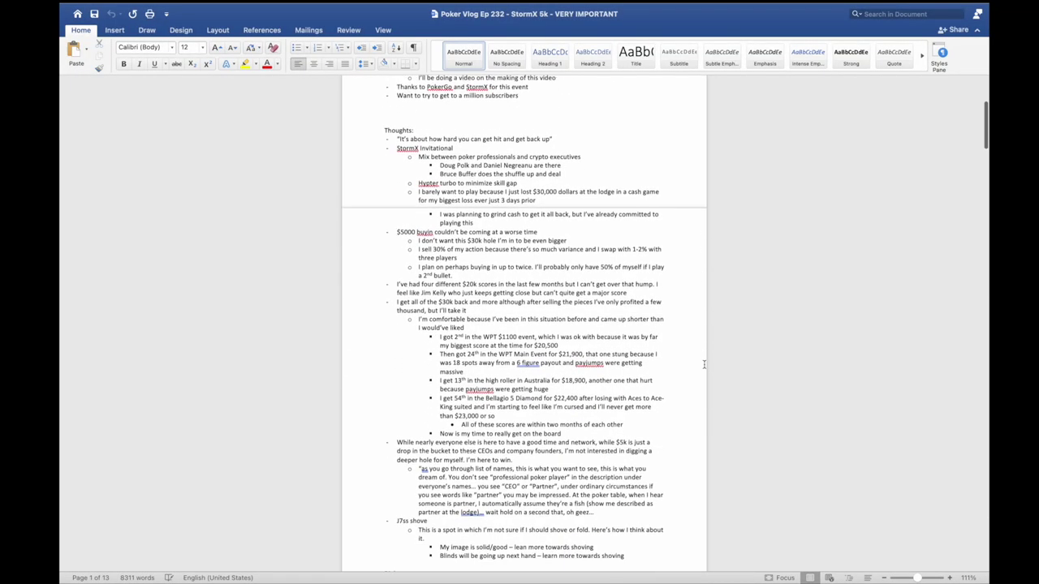
- Look through the pages of the Poker Vlog Ep 232 script, including its thoughts, dialogue and green-highlighted stream quotes
scroll(703, 365, "down", 3)
scroll(704, 365, "down", 1)
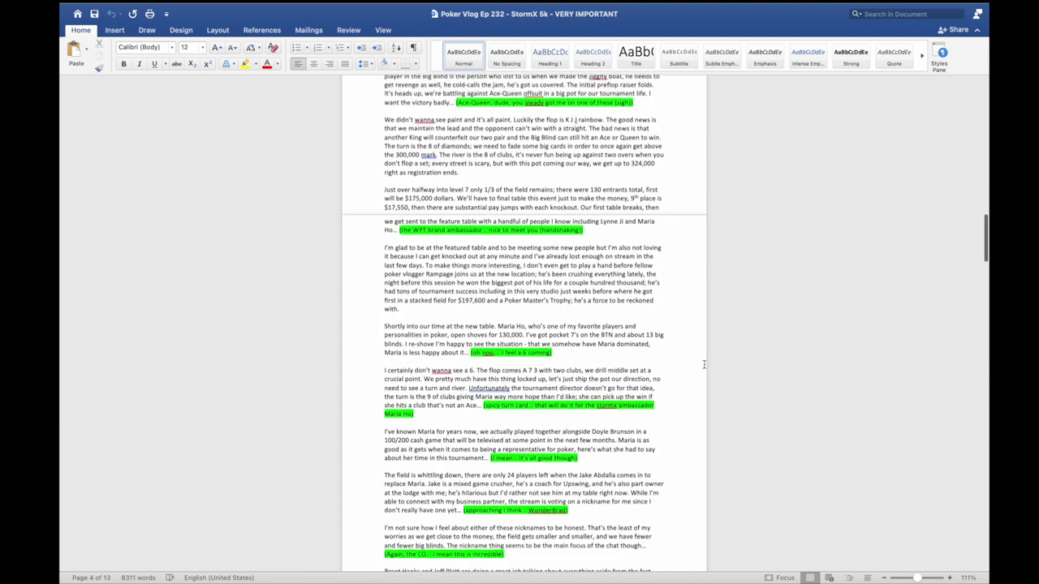
scroll(704, 365, "down", 3)
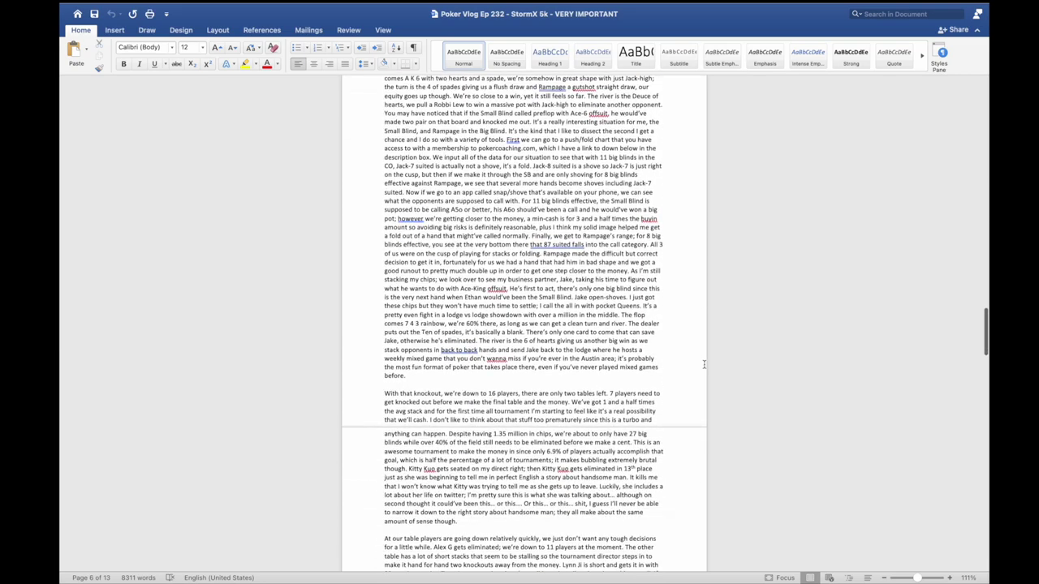
scroll(704, 364, "down", 1)
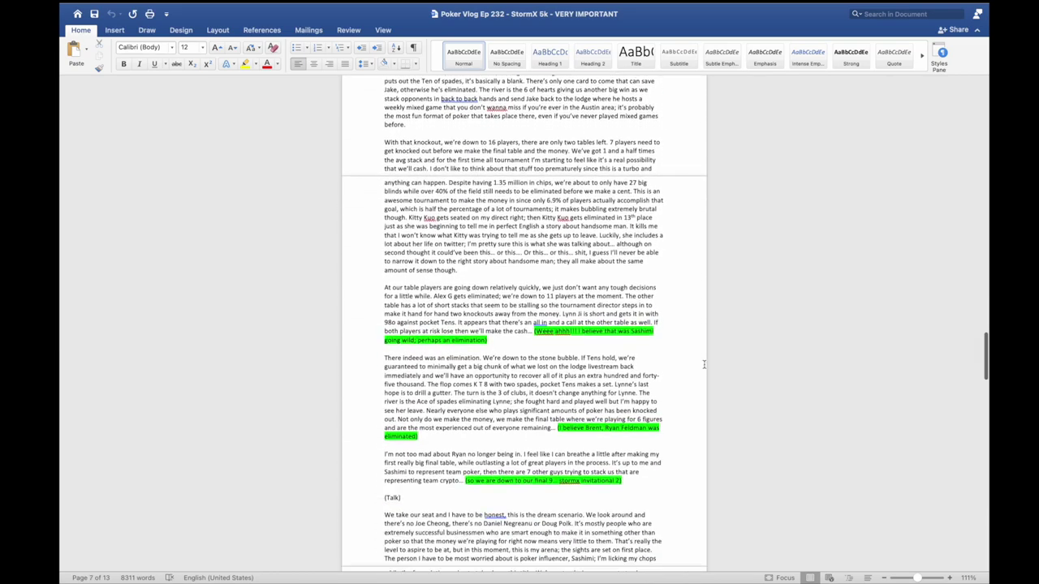
scroll(704, 365, "down", 20)
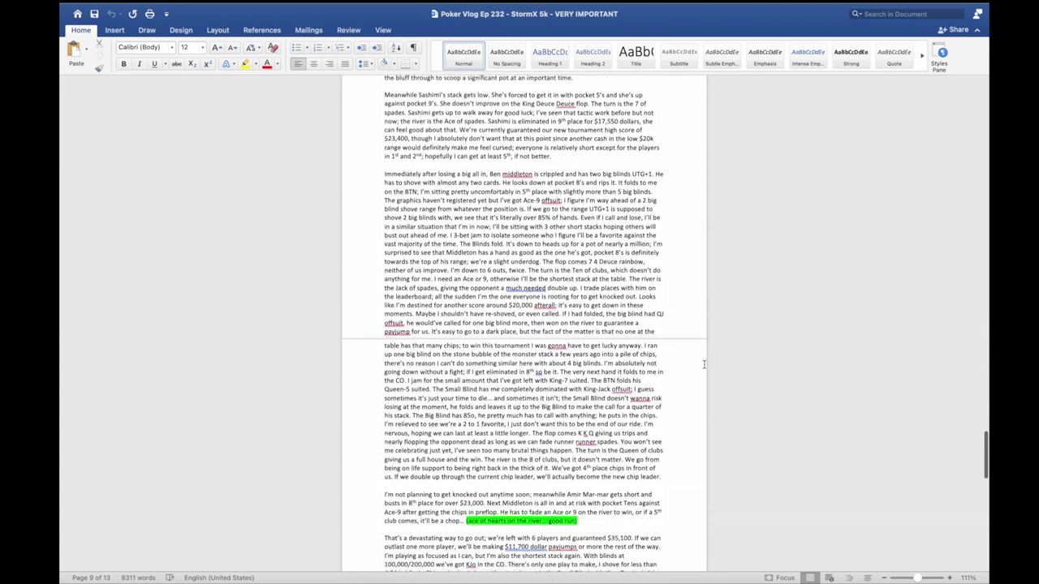
scroll(704, 365, "down", 20)
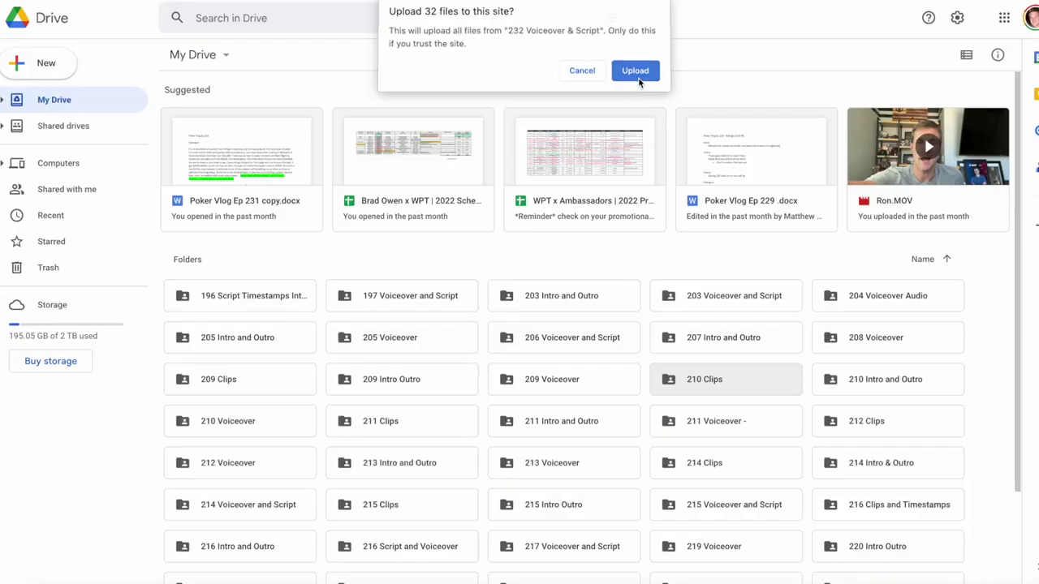
- Upload all files from the "232 Voiceover & Script" folder to My Drive in Google Drive
left_click(638, 75)
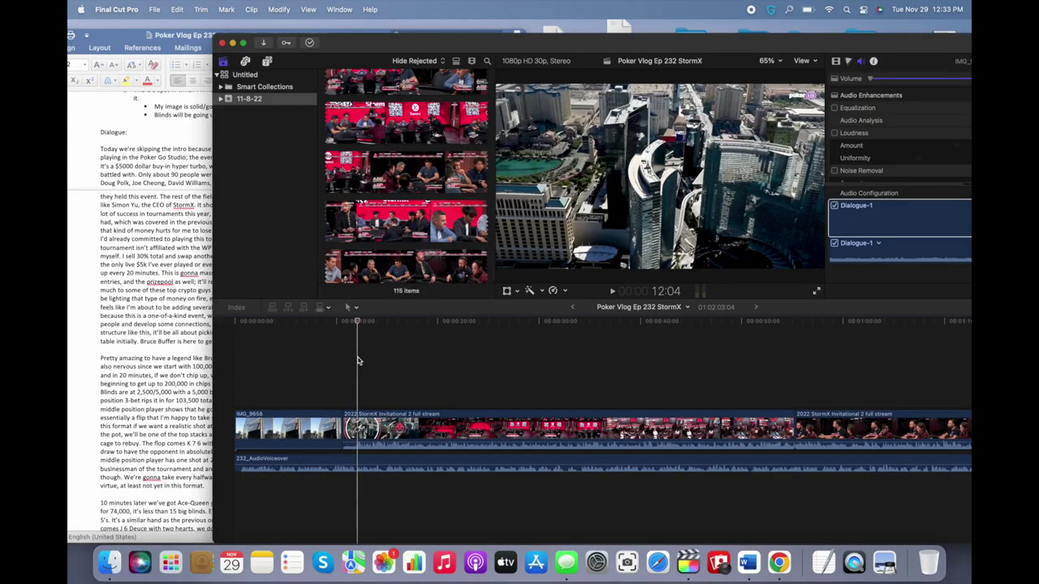
- In Final Cut Pro, play the Poker Vlog Ep 232 StormX timeline from about 12 seconds with the system volume raised
key("space")
key("XF86AudioRaiseVolume")
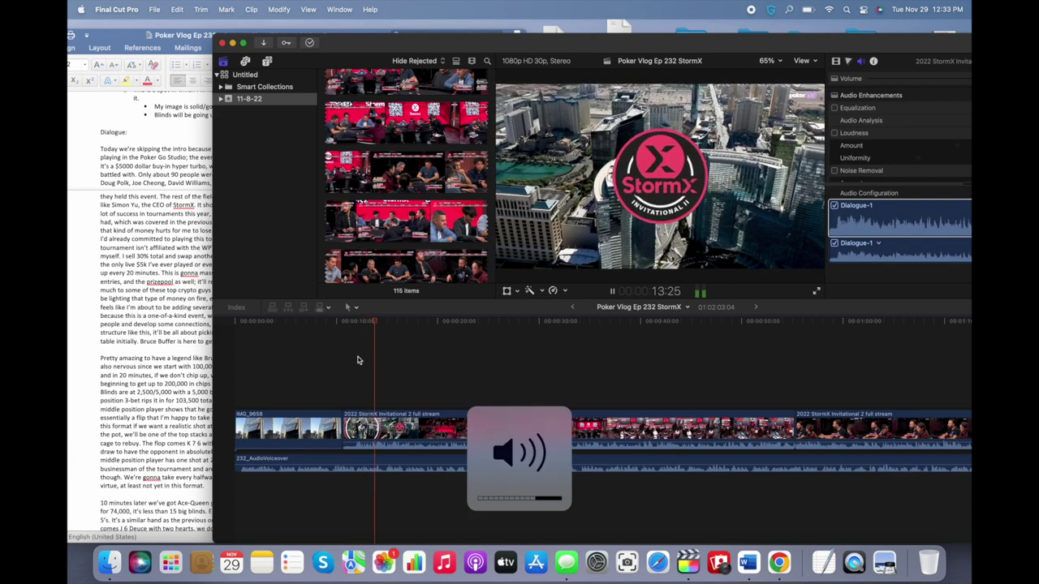
scroll(359, 359, "right", 5)
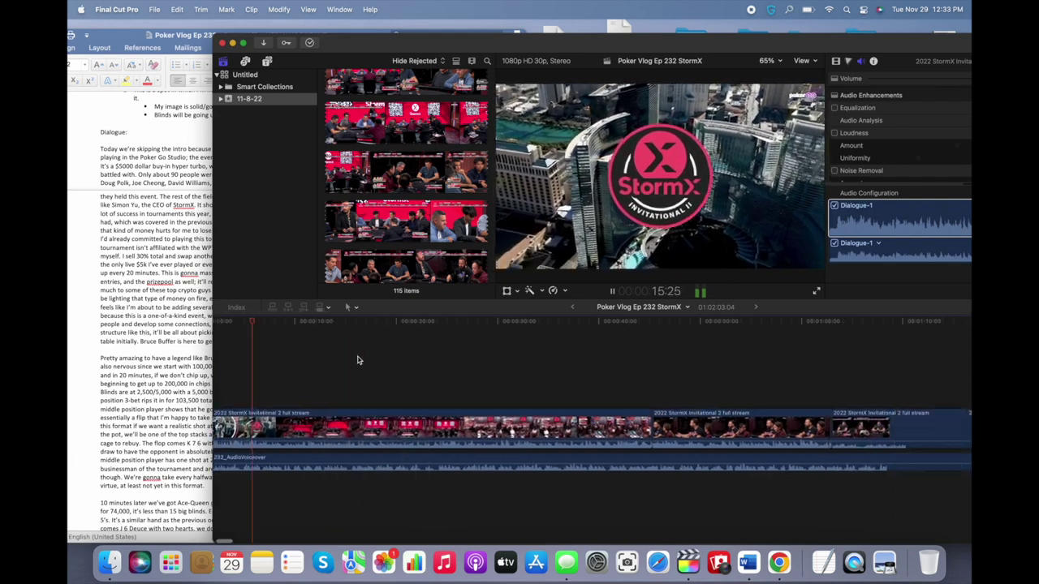
scroll(543, 364, "left", 5)
key("space")
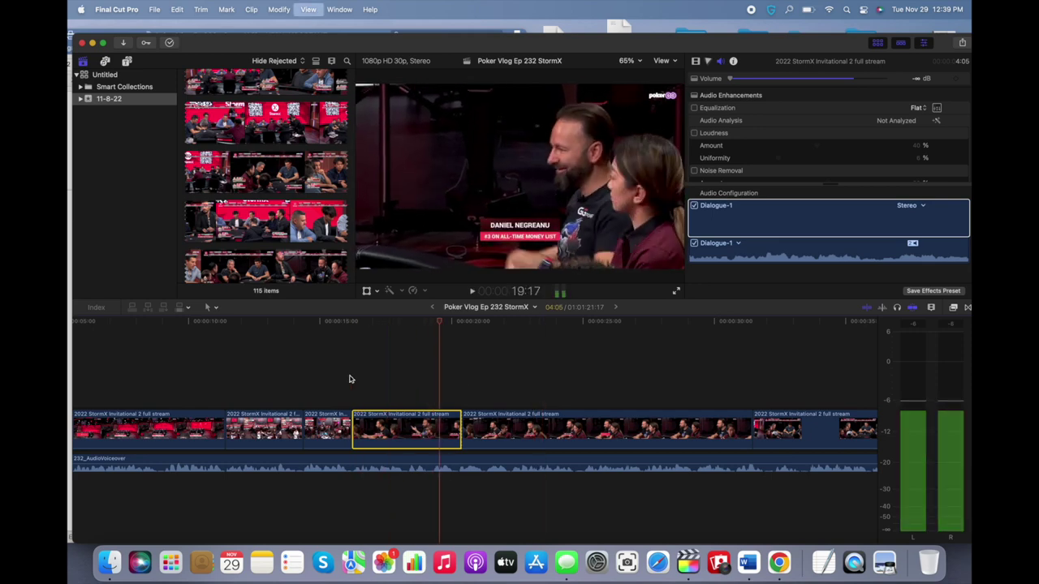
- Review the footage around 16 seconds and move the 11:02 portion of stream footage above the earlier clips as a connected clip
key("space")
key("space")
left_click(353, 370)
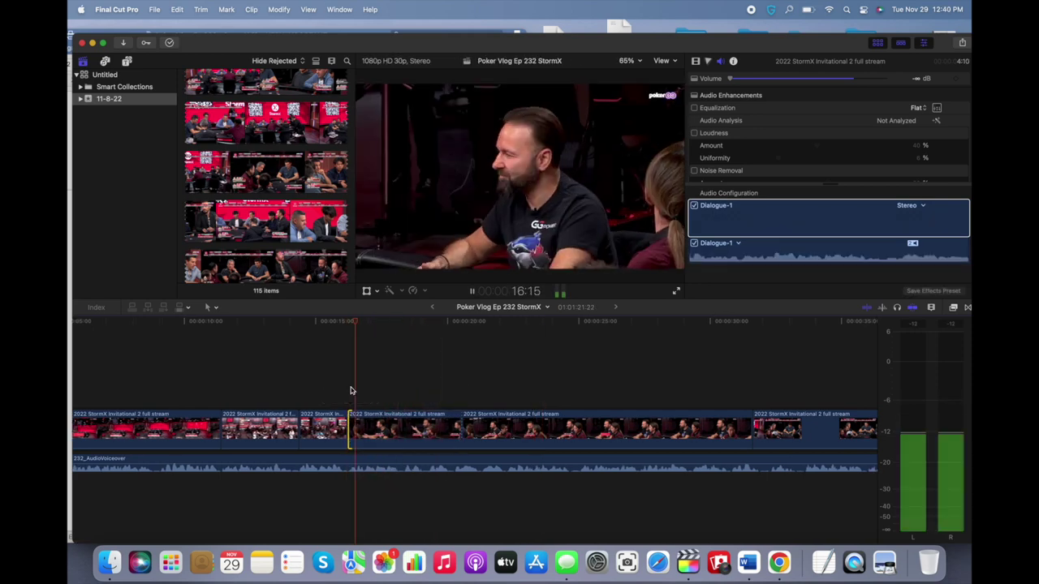
key("space")
left_click_drag(409, 418, 213, 339)
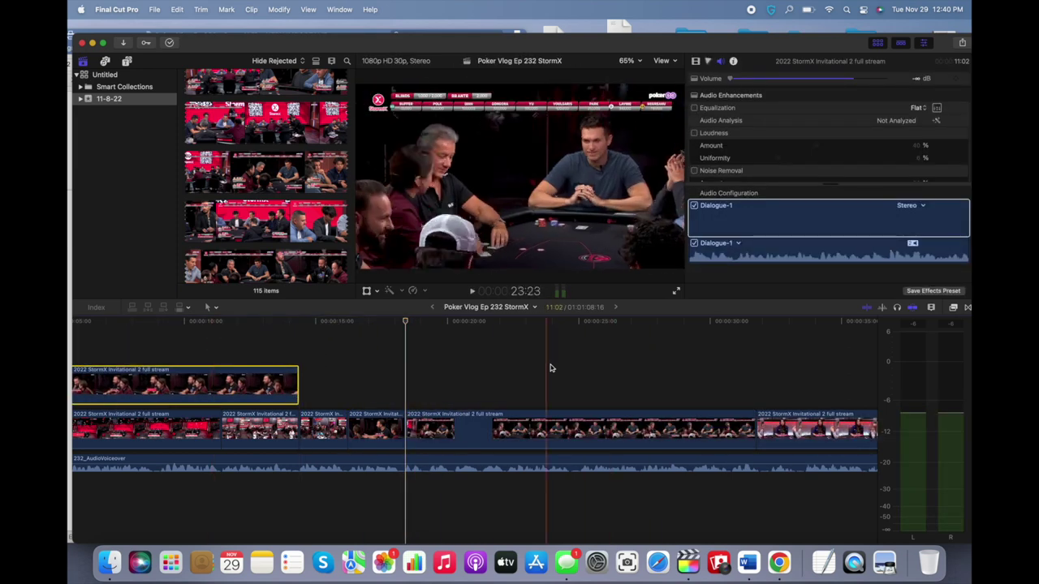
- Delete the unwanted opening section of the stream clip at 18:13 so it starts with the table shot
left_click(524, 416)
key("Delete")
key("space")
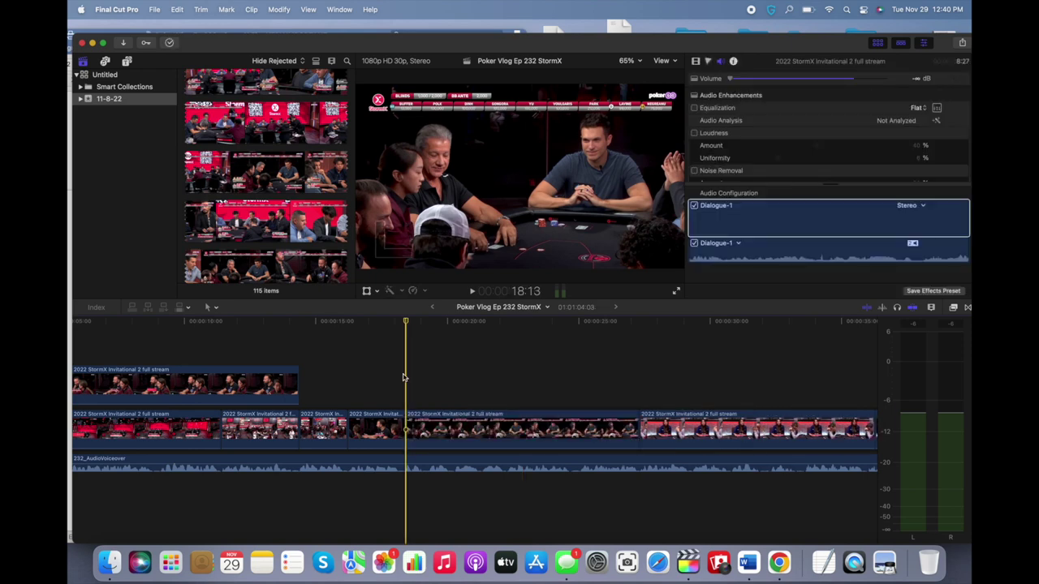
- Play the table shot from 18:13 and cut it into a separate 27-frame segment at its start
key("super+equal")
key("space")
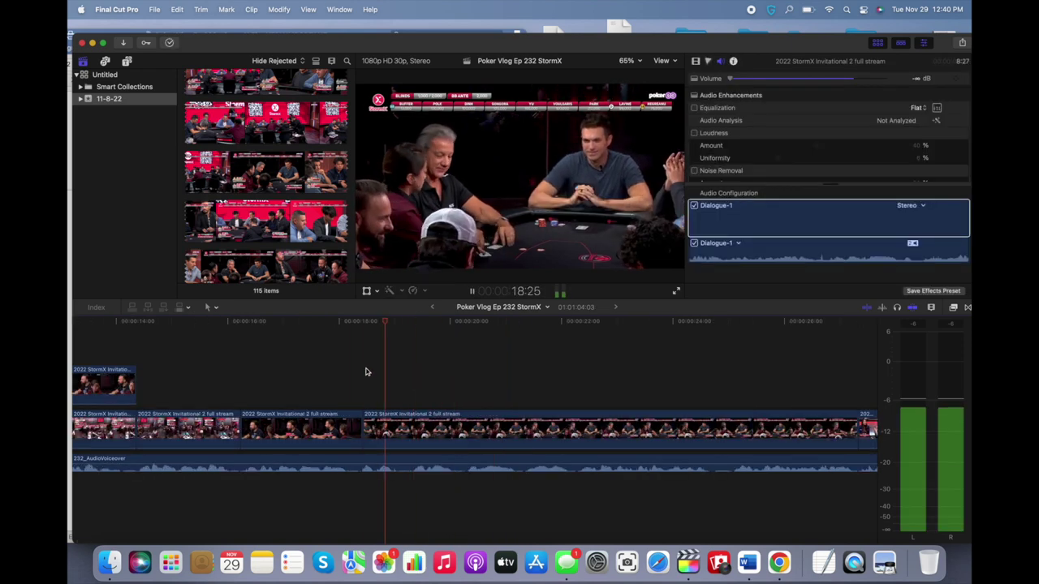
left_click(412, 428)
key("alt+bracketright")
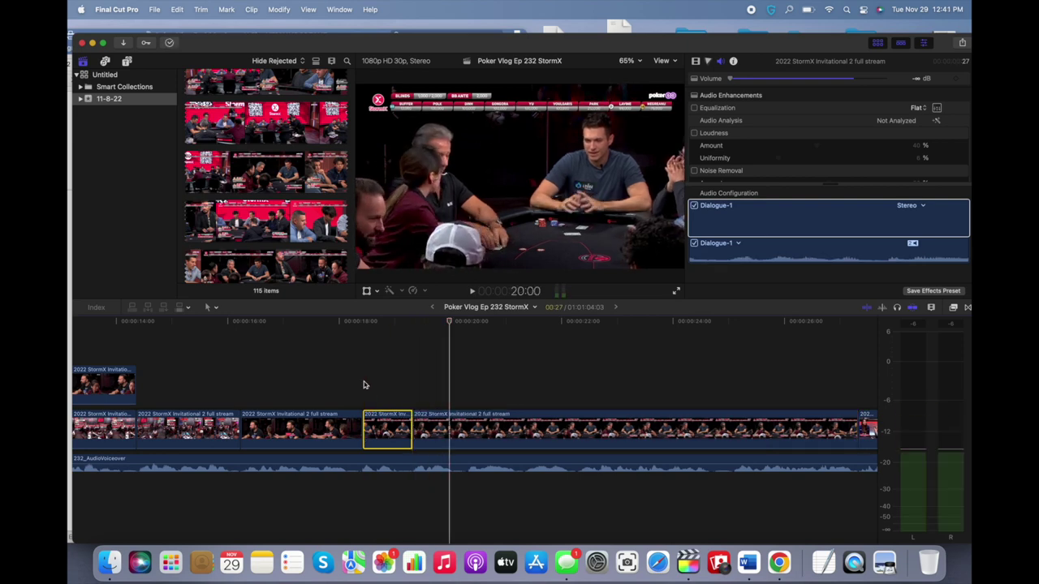
- Remove the rest of the table shot, place the 10:01 interview clip directly after the short segment, and review it
key("super+minus")
key("super+minus")
left_click_drag(659, 428, 440, 428)
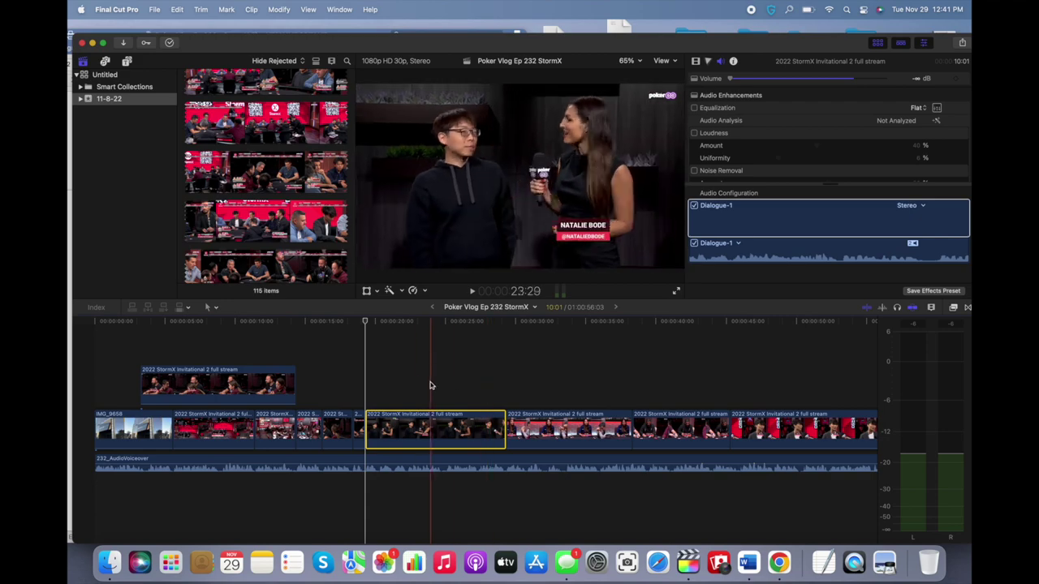
key("space")
left_click(364, 388)
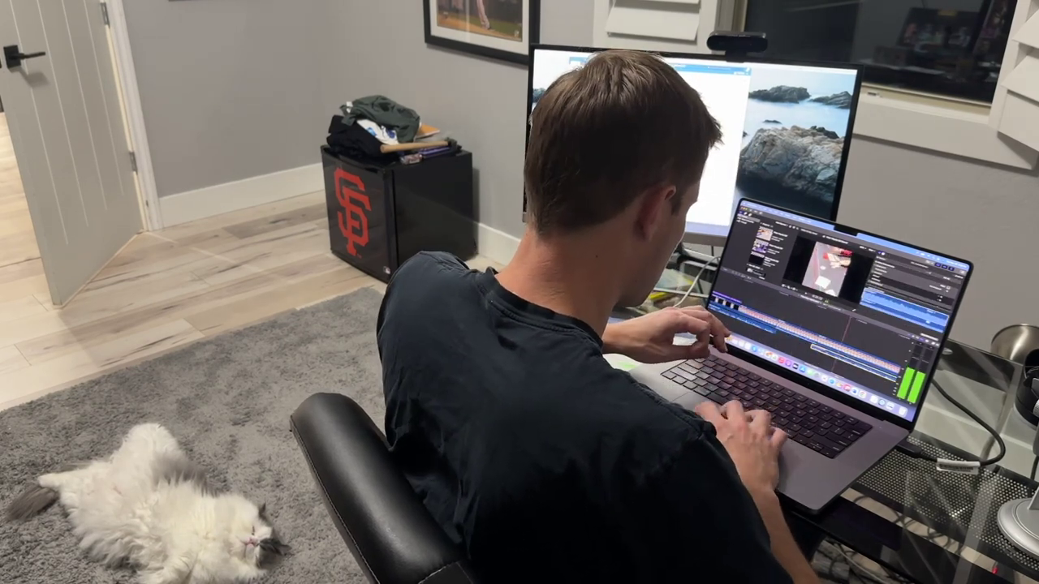
key("super+shift+f")
key("Escape")
scroll(812, 333, "up", 5)
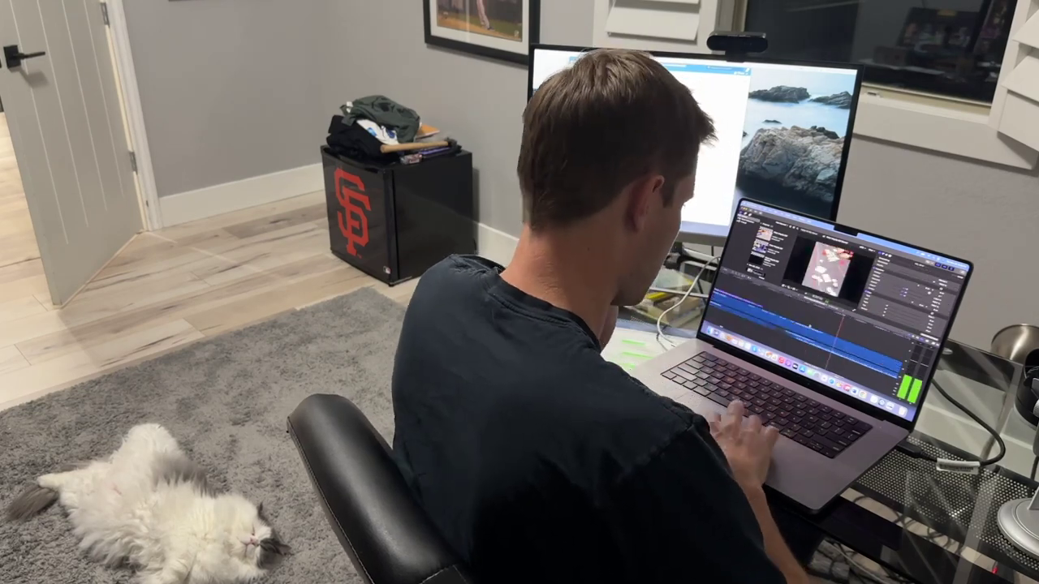
scroll(811, 333, "down", 5)
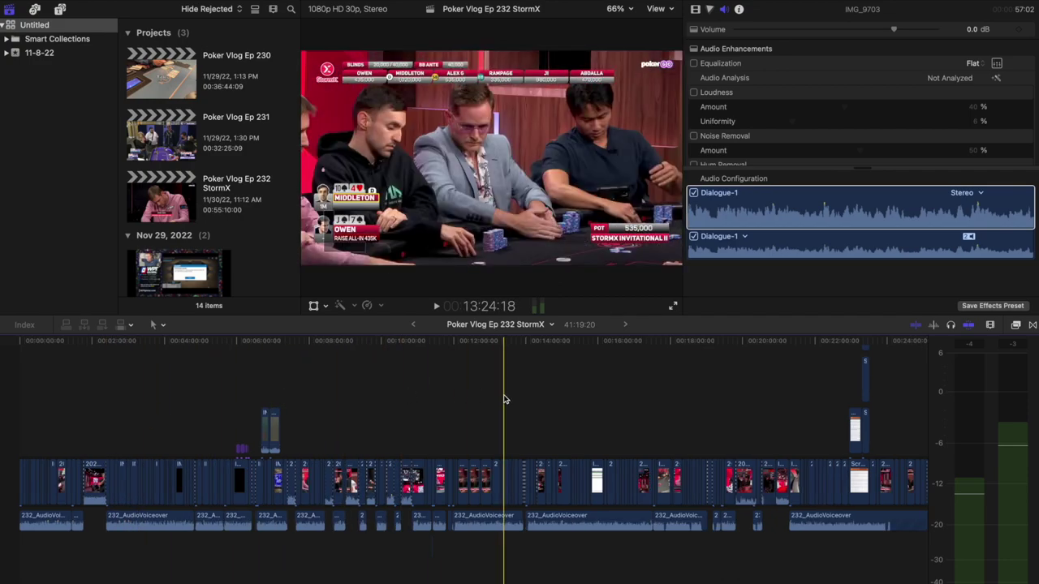
scroll(503, 398, "down", 3)
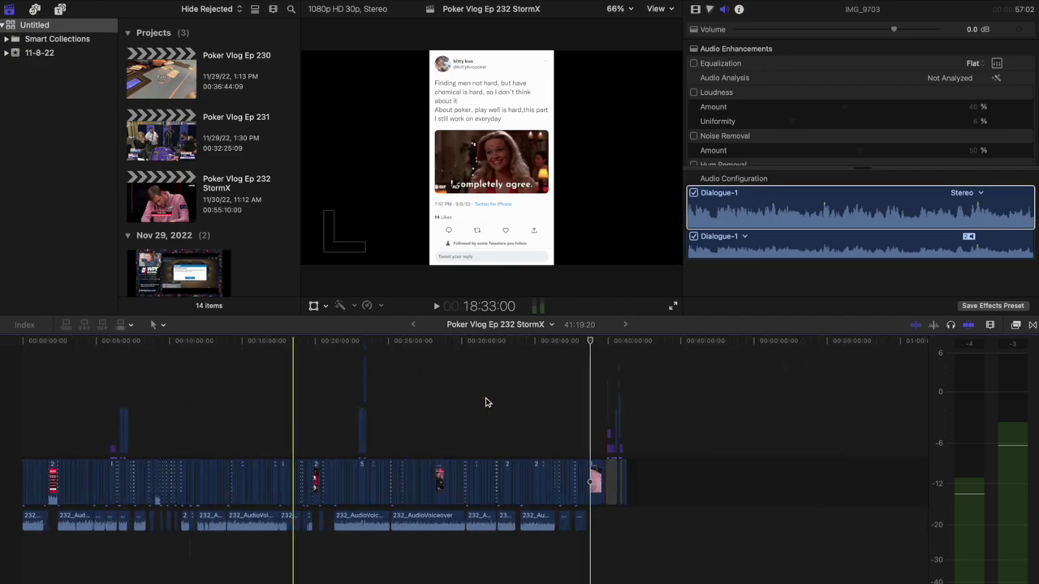